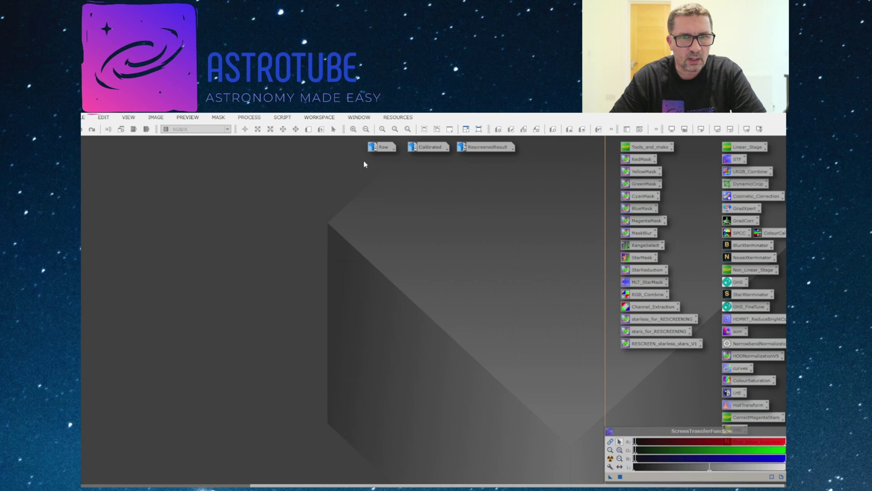
Step: Inspect the Raw frame, then minimize it back to an icon
{"action": "mouse_move", "coordinate": [379, 152]}
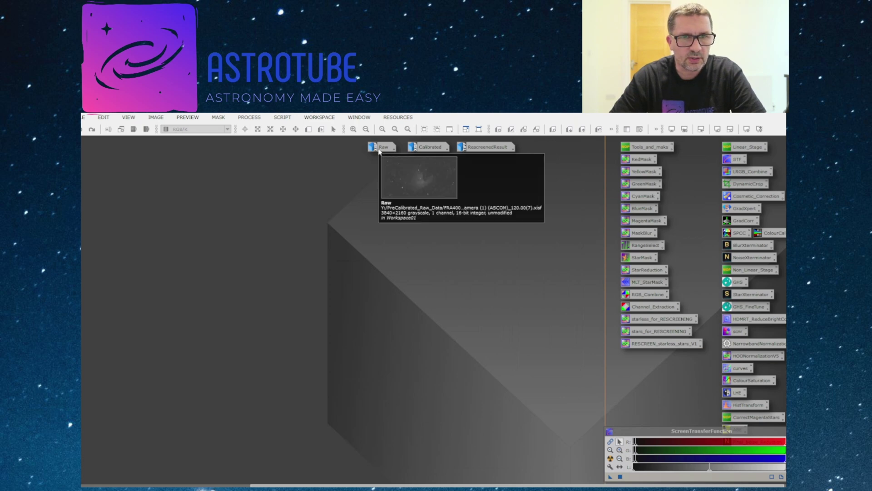
{"action": "double_click", "coordinate": [379, 149]}
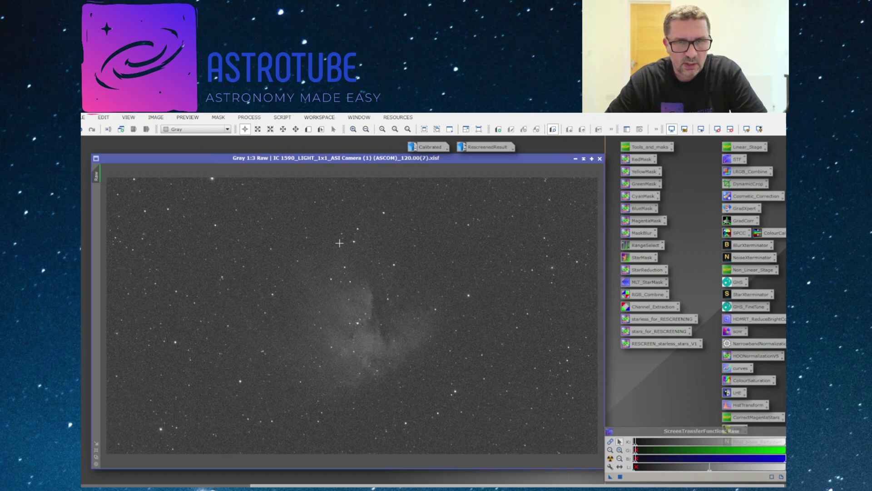
{"action": "left_click", "coordinate": [576, 159]}
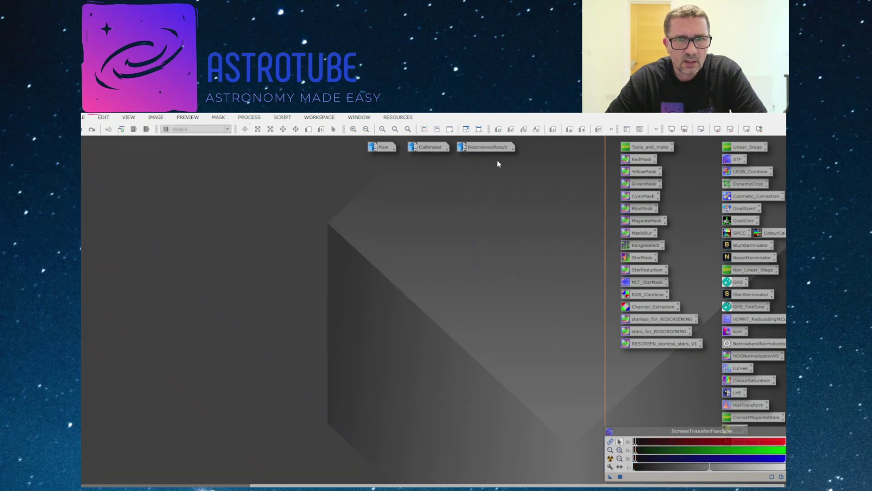
Step: Open the Calibrated stacked image and zoom in on the nebula core
{"action": "double_click", "coordinate": [432, 152]}
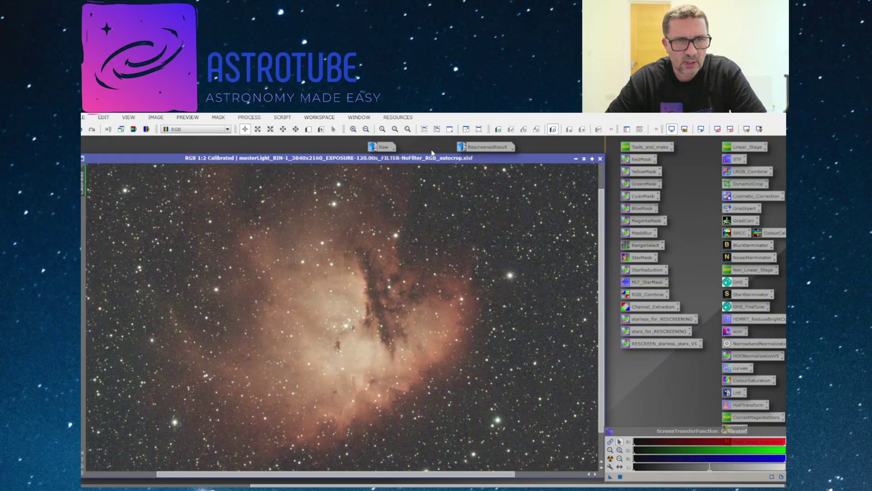
{"action": "left_click", "coordinate": [365, 129]}
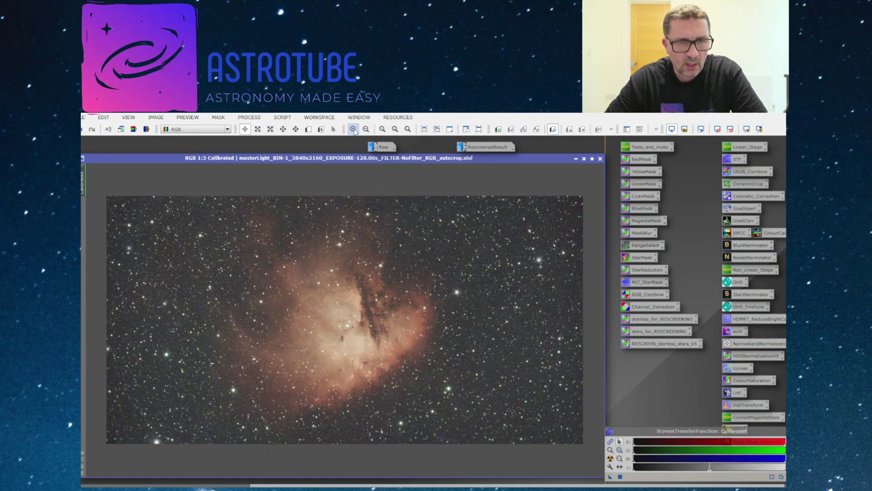
{"action": "left_click", "coordinate": [353, 129]}
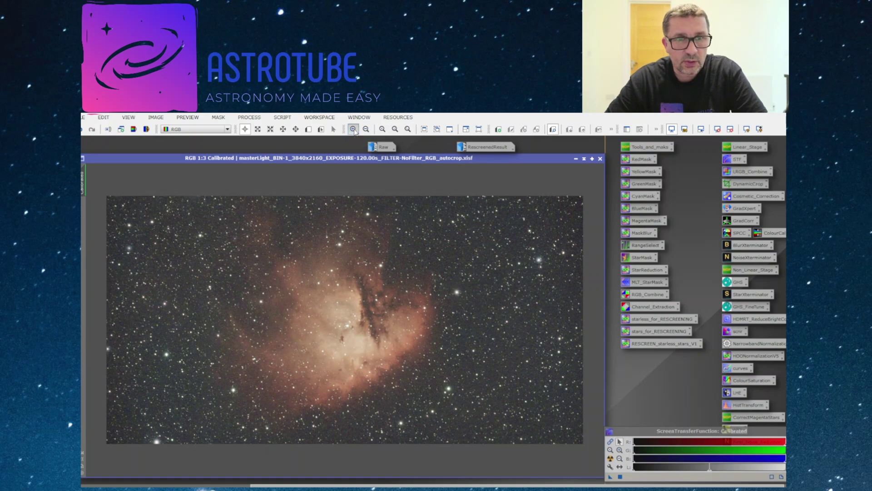
{"action": "left_click", "coordinate": [353, 130]}
{"action": "left_click", "coordinate": [353, 129]}
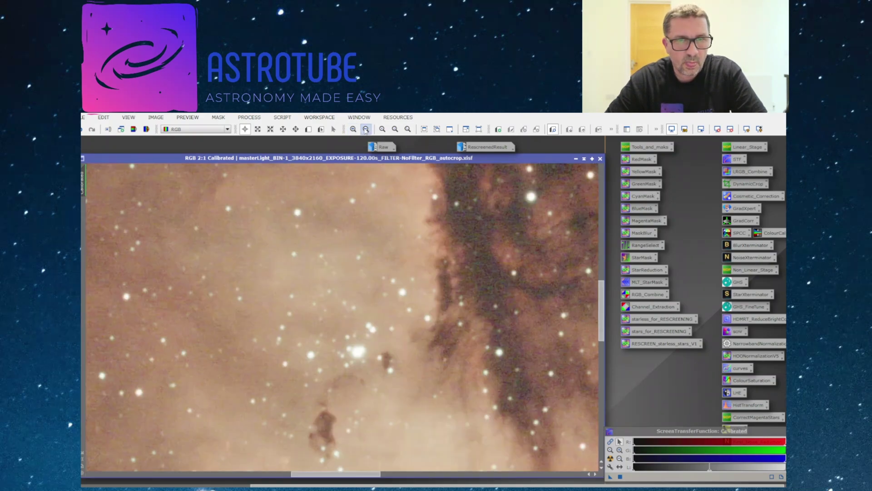
{"action": "left_click", "coordinate": [366, 129]}
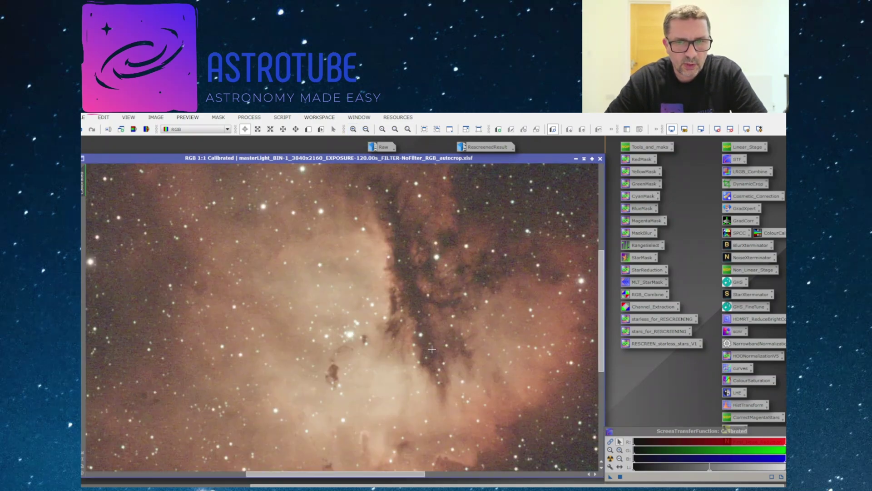
{"action": "left_click", "coordinate": [577, 474]}
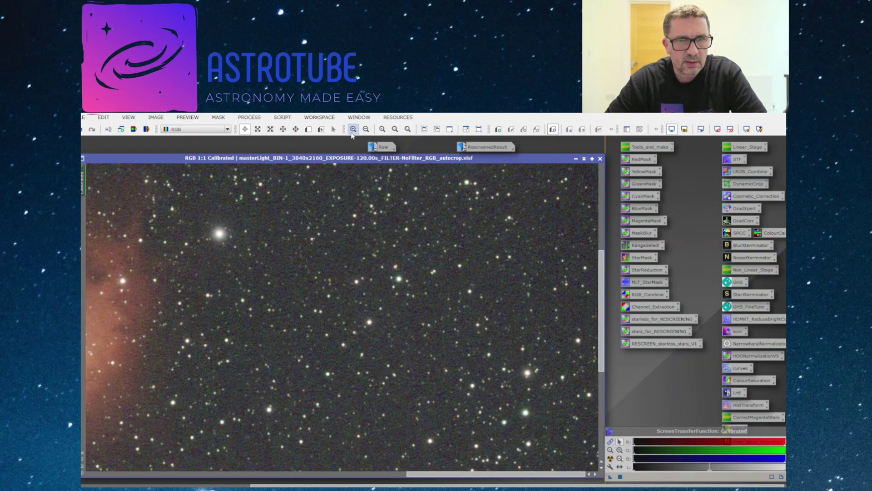
Step: Magnify the calibrated star field to check noise, fit the whole image, then iconize it
{"action": "left_click", "coordinate": [353, 129]}
{"action": "left_click", "coordinate": [353, 129]}
{"action": "left_click", "coordinate": [353, 129]}
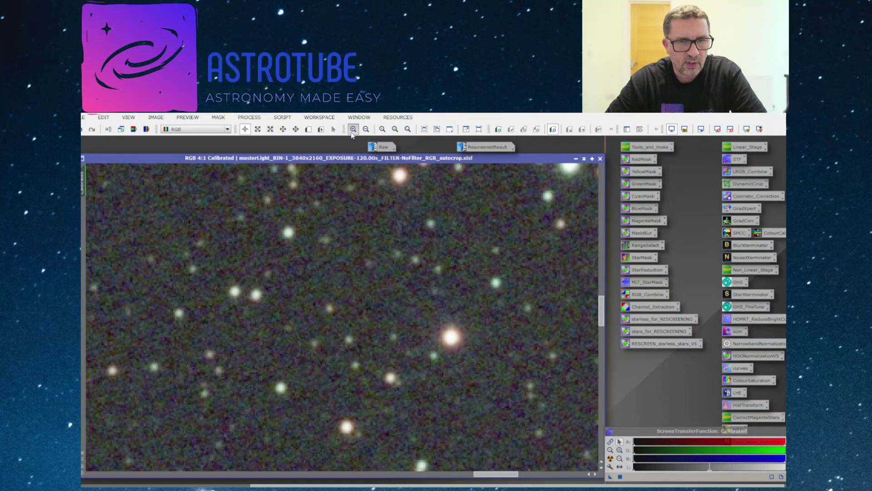
{"action": "left_click", "coordinate": [353, 129]}
{"action": "left_click", "coordinate": [353, 130]}
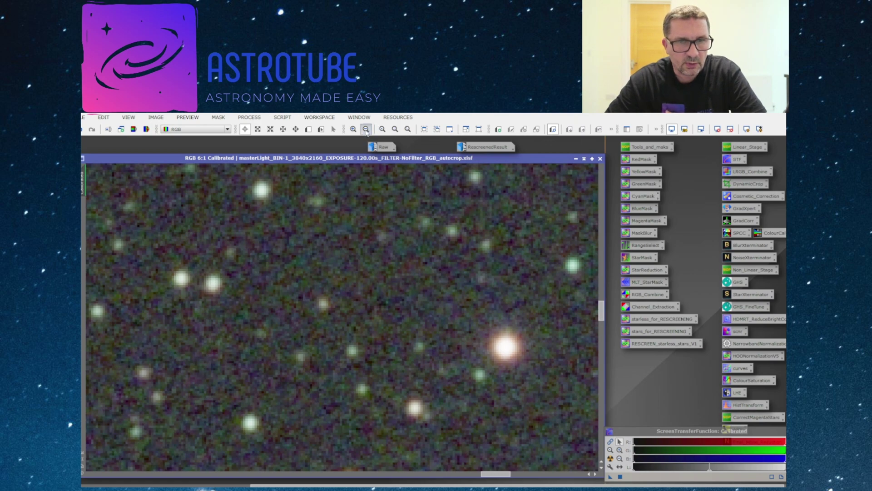
{"action": "left_click", "coordinate": [366, 129]}
{"action": "left_click", "coordinate": [366, 129]}
{"action": "left_click", "coordinate": [366, 129]}
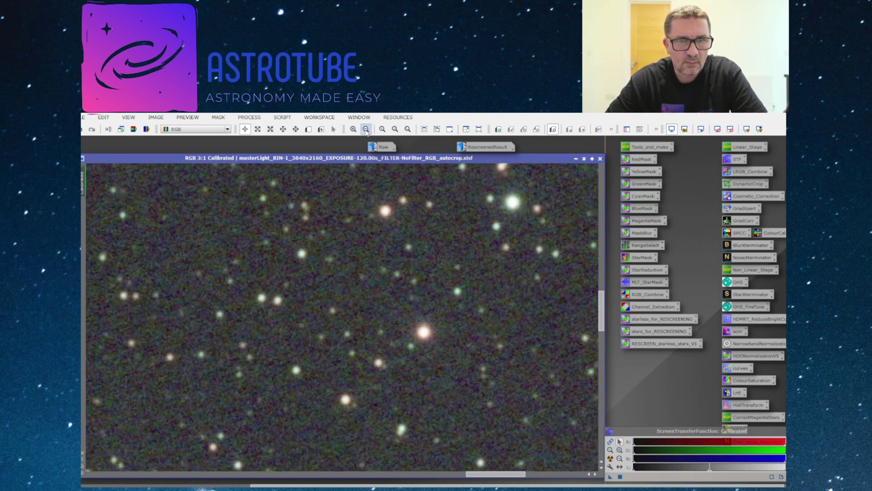
{"action": "left_click", "coordinate": [366, 129]}
{"action": "left_click", "coordinate": [367, 129]}
{"action": "left_click", "coordinate": [366, 129]}
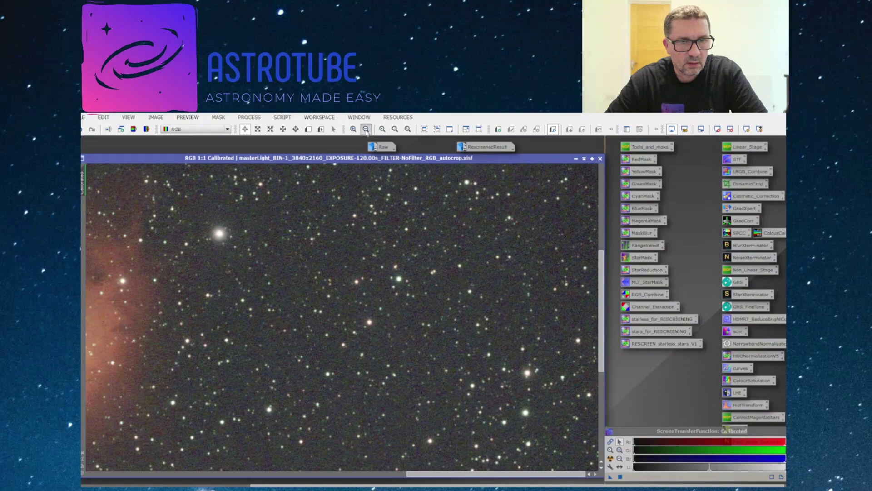
{"action": "left_click", "coordinate": [366, 129]}
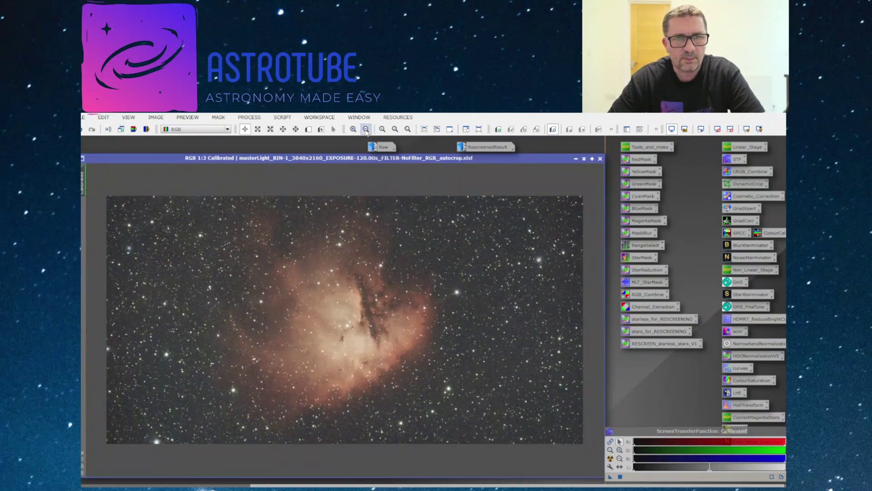
{"action": "left_click", "coordinate": [575, 159]}
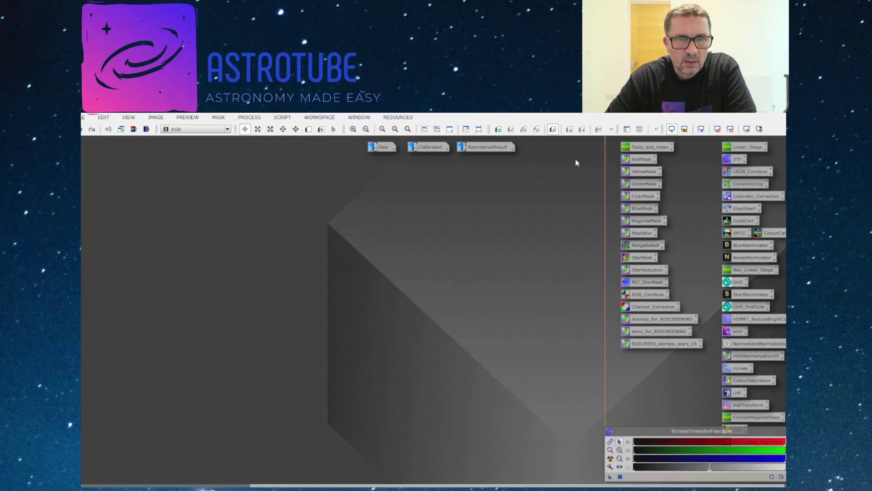
Step: Open RescreenedResult, zoom in on the nebula core, return to actual pixels, and scroll down
{"action": "double_click", "coordinate": [482, 149]}
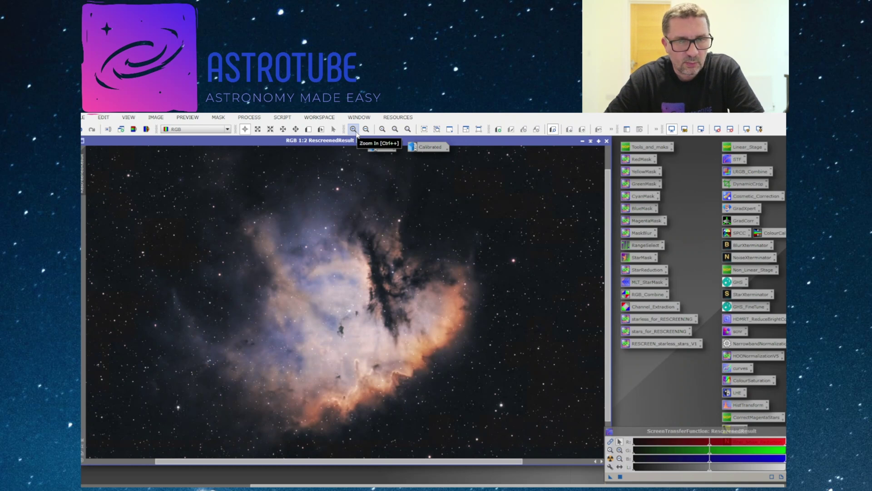
{"action": "left_click", "coordinate": [354, 130]}
{"action": "left_click", "coordinate": [354, 130]}
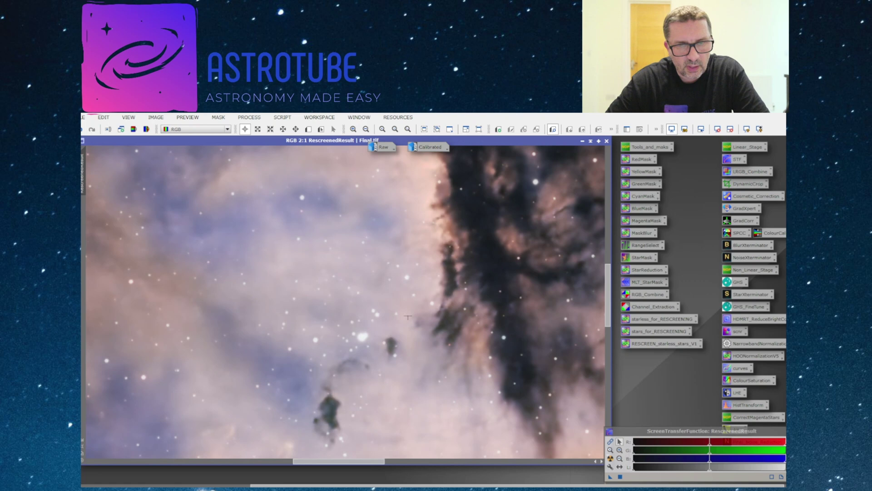
{"action": "left_click", "coordinate": [366, 129]}
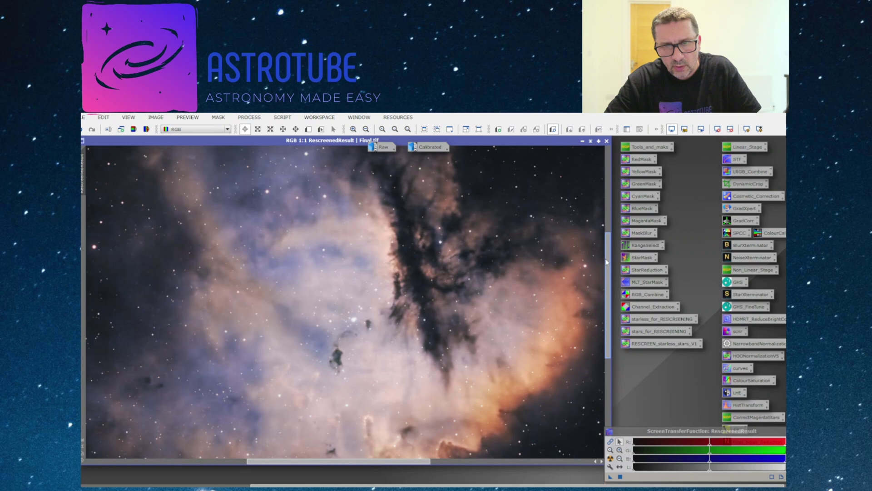
{"action": "left_click_drag", "start_coordinate": [608, 262], "coordinate": [606, 312]}
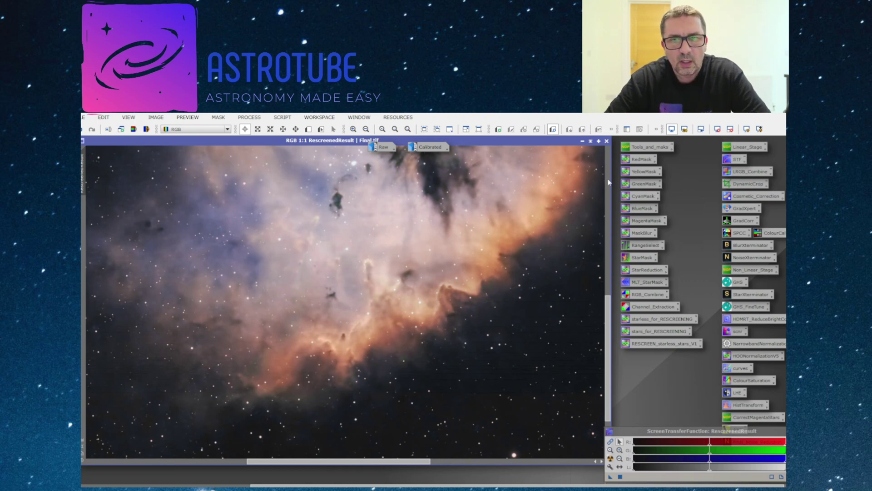
Step: Scroll the RescreenedResult view to the dense star field right of IC 1590
{"action": "left_click", "coordinate": [609, 162]}
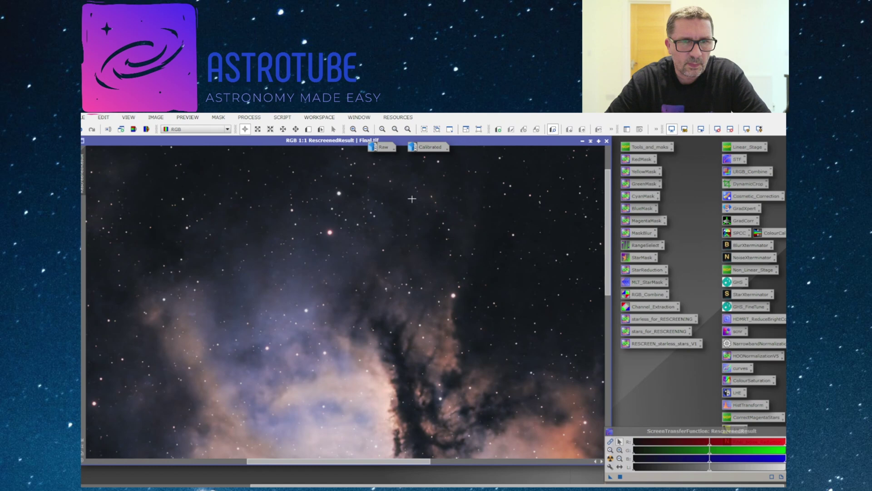
{"action": "left_click", "coordinate": [609, 156]}
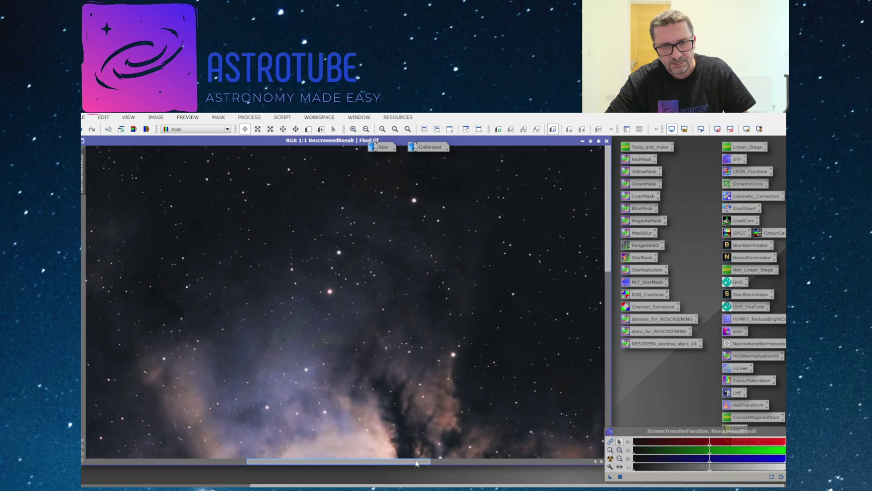
{"action": "left_click_drag", "start_coordinate": [428, 463], "coordinate": [555, 463]}
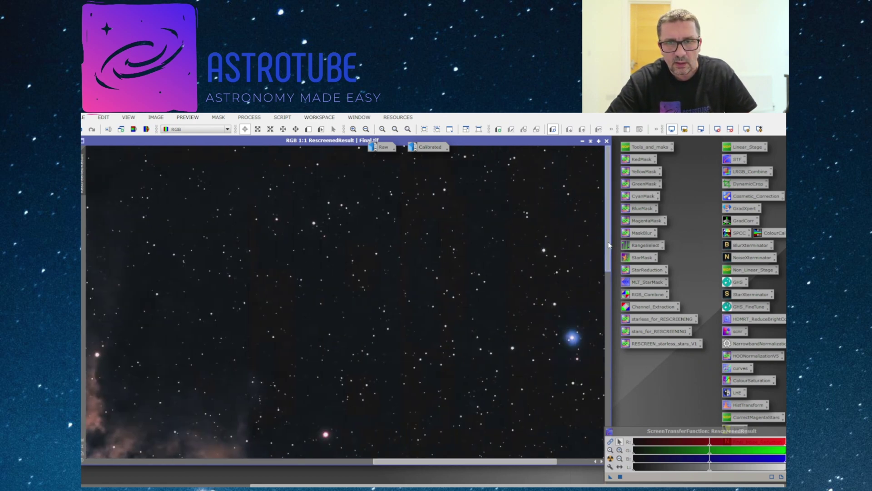
{"action": "left_click_drag", "start_coordinate": [610, 247], "coordinate": [608, 334]}
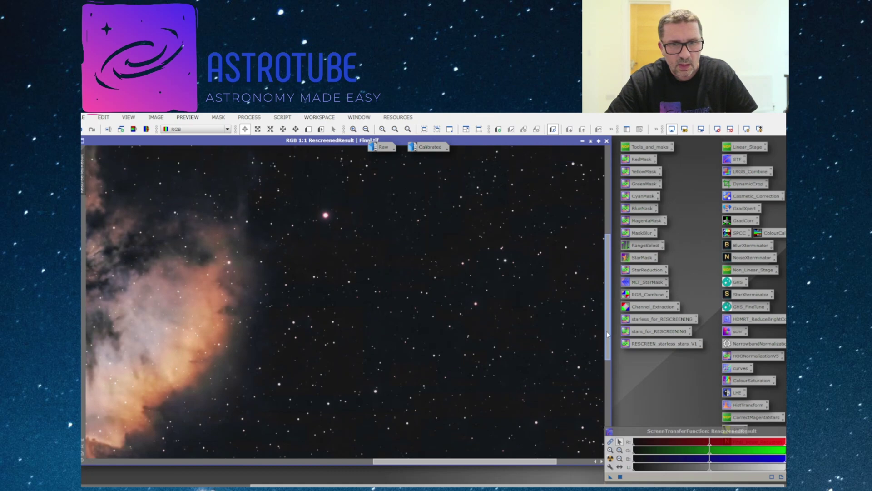
Step: Magnify the final image's stars to 5:1 to examine their shape
{"action": "left_click", "coordinate": [354, 136]}
{"action": "left_click", "coordinate": [354, 136]}
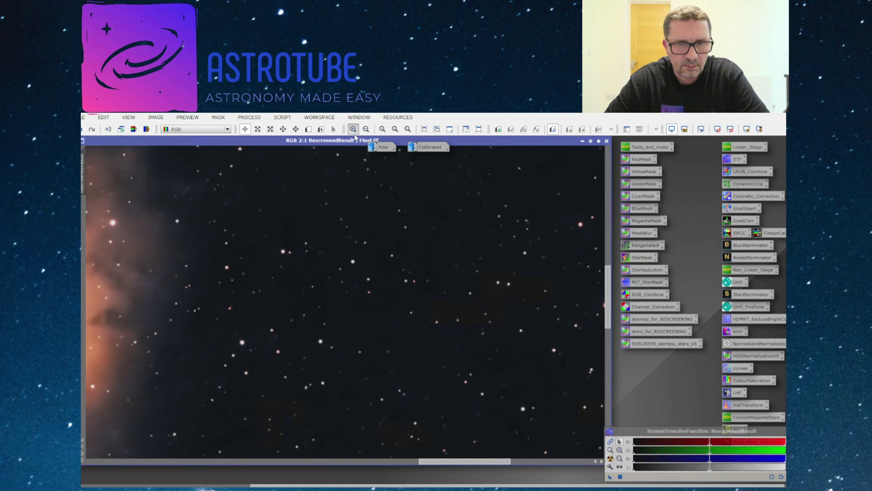
{"action": "left_click", "coordinate": [354, 135]}
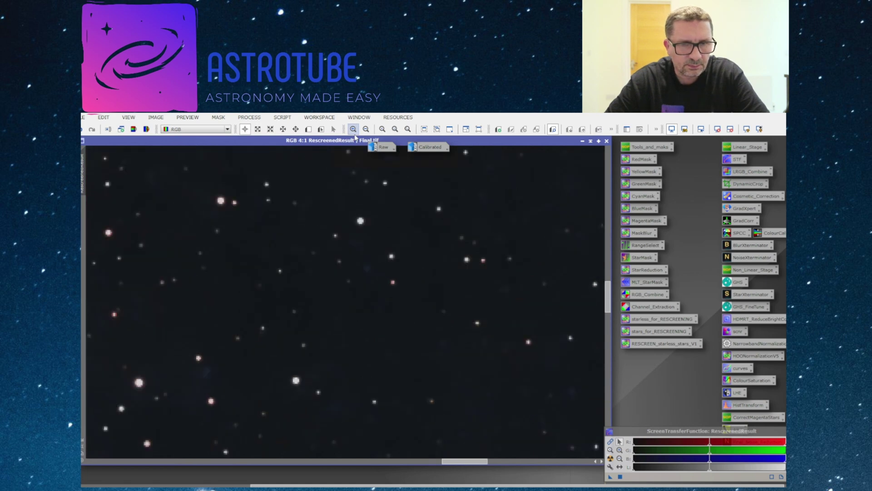
{"action": "left_click", "coordinate": [356, 135]}
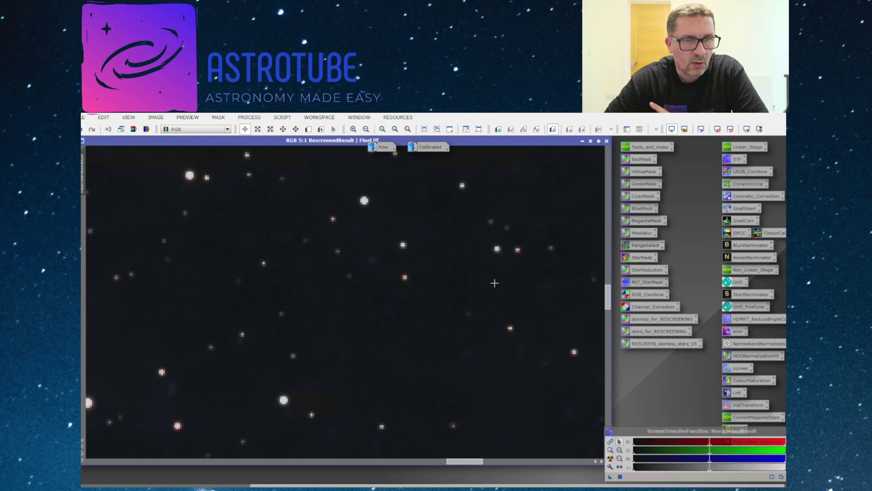
Step: Zoom back out to 1:3, then enlarge to 1:2 to frame the whole nebula
{"action": "left_click", "coordinate": [366, 130]}
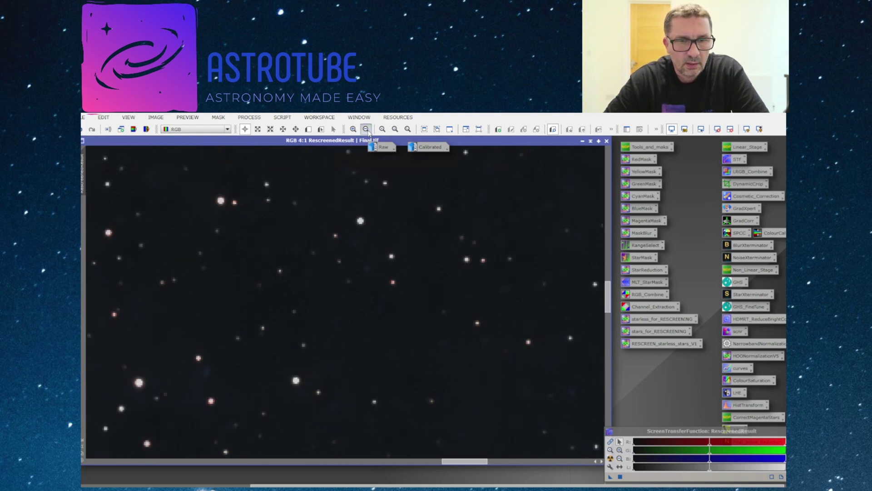
{"action": "left_click", "coordinate": [366, 129]}
{"action": "left_click", "coordinate": [366, 129]}
{"action": "left_click", "coordinate": [367, 130]}
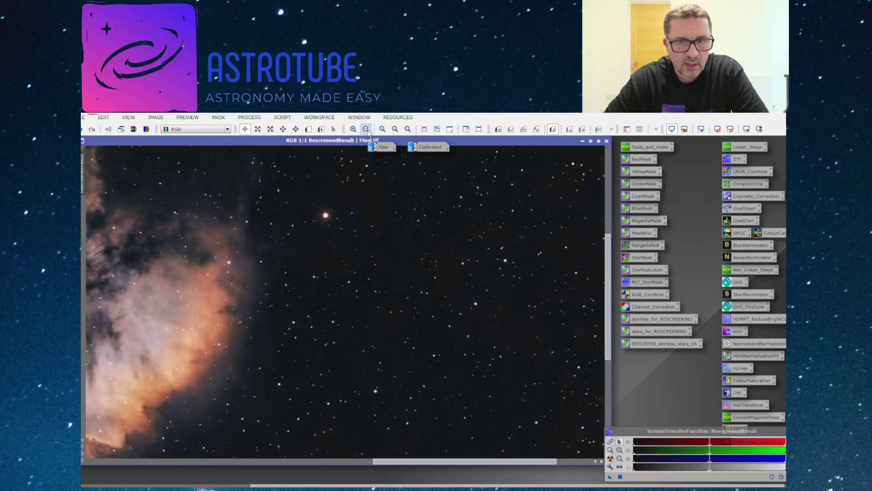
{"action": "left_click", "coordinate": [367, 130]}
{"action": "left_click", "coordinate": [366, 130]}
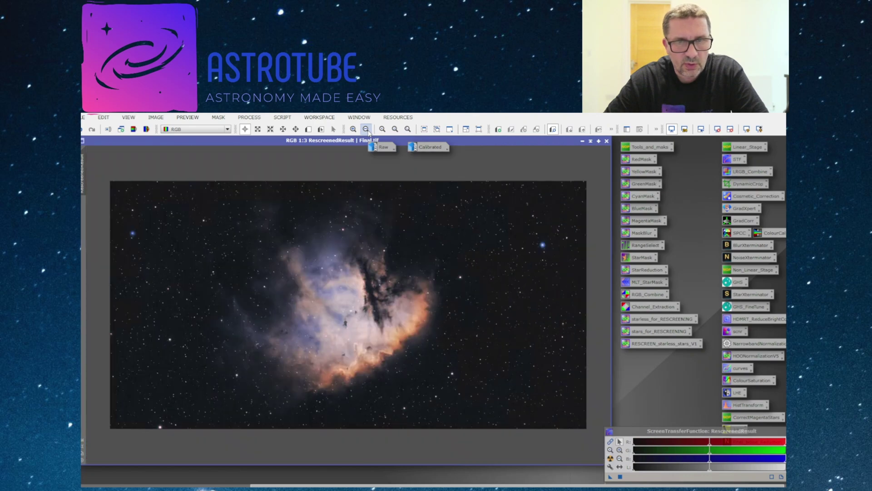
{"action": "left_click", "coordinate": [353, 129]}
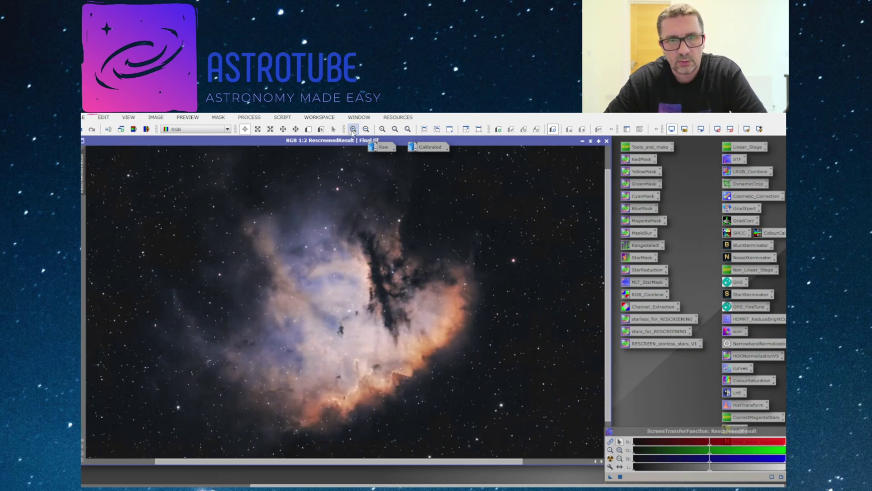